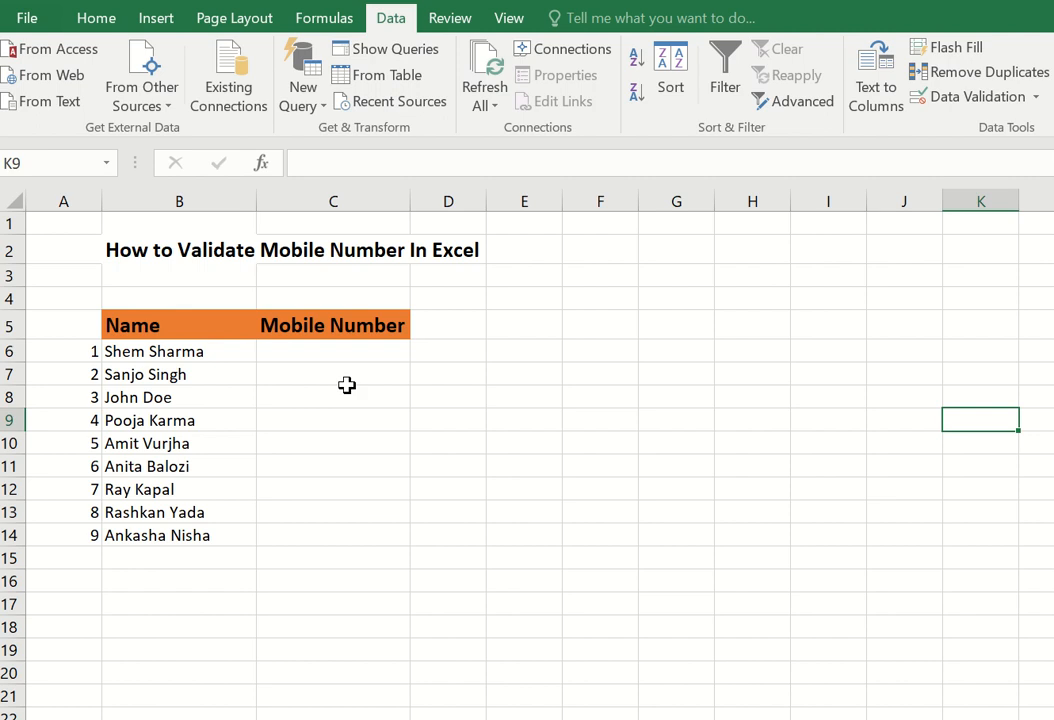
# - Select the Mobile Number cells C6:C14 and bring up Data Validation for them
pyautogui.click(341, 353)
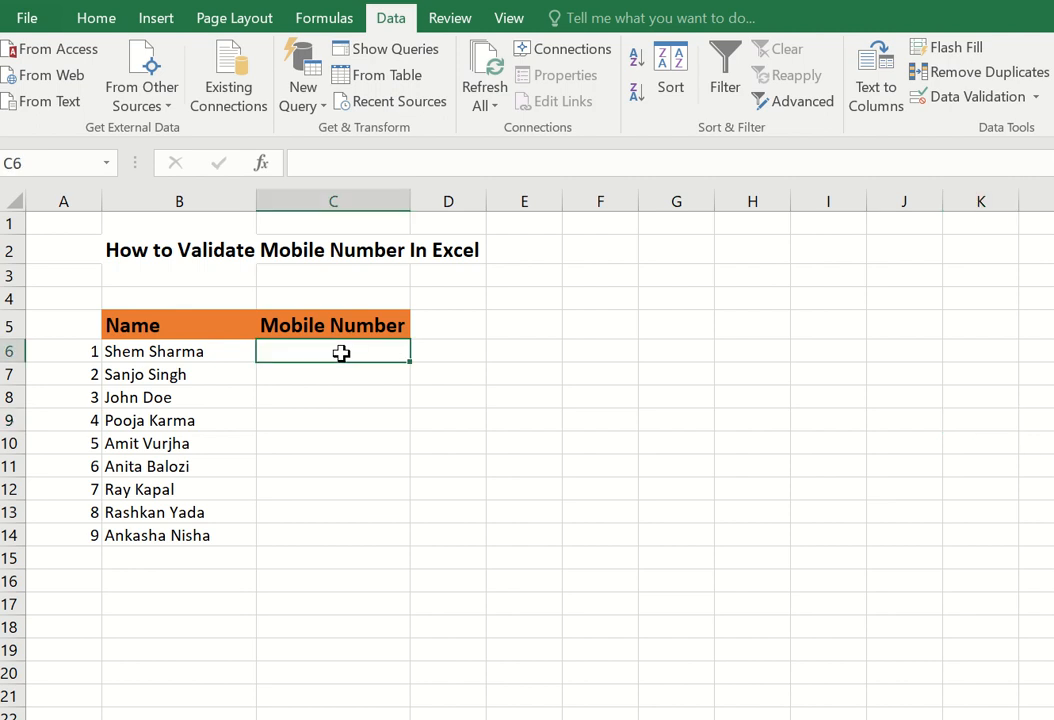
pyautogui.moveTo(341, 353); pyautogui.dragTo(333, 529)
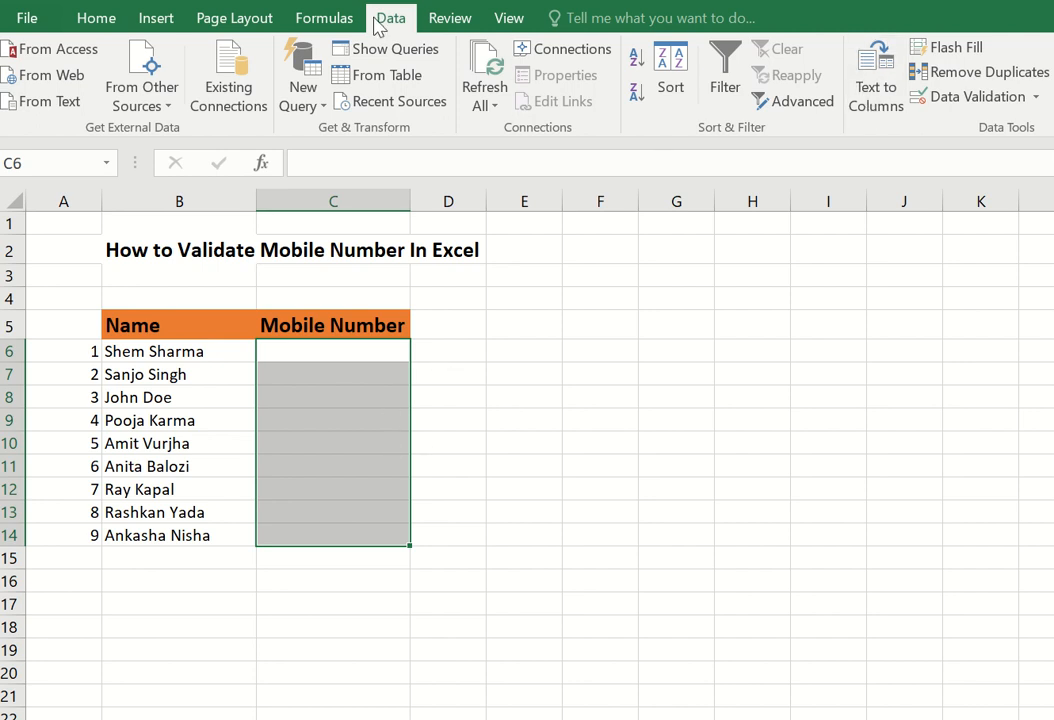
pyautogui.click(986, 100)
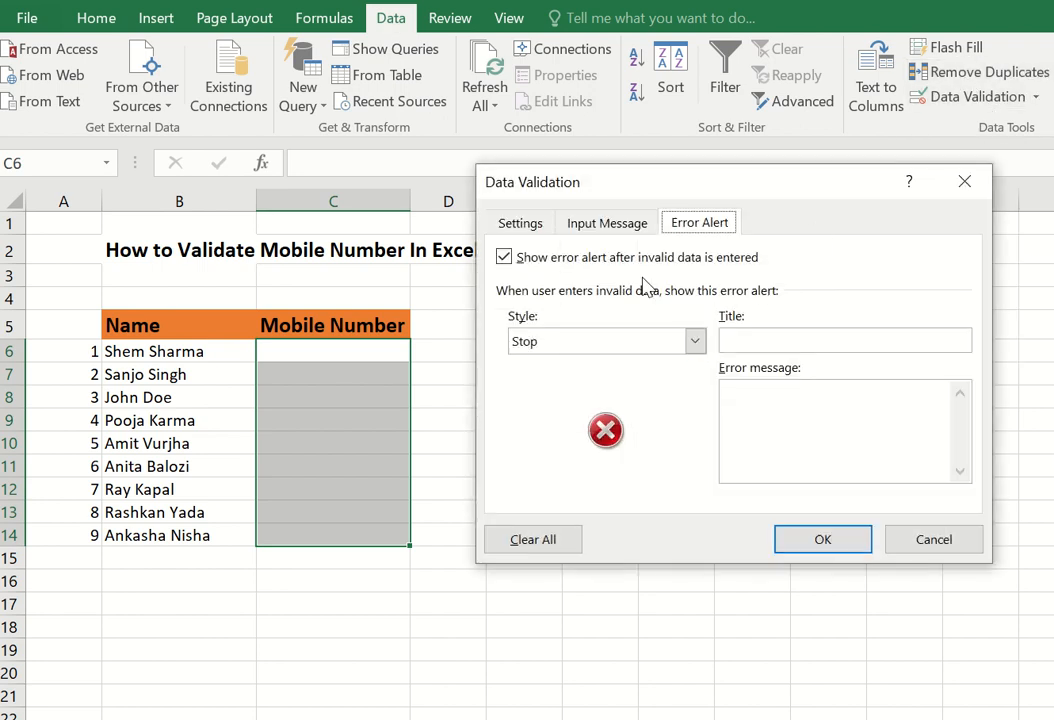
# - Set Allow to Custom with the formula =Len(C6)=10
pyautogui.click(532, 222)
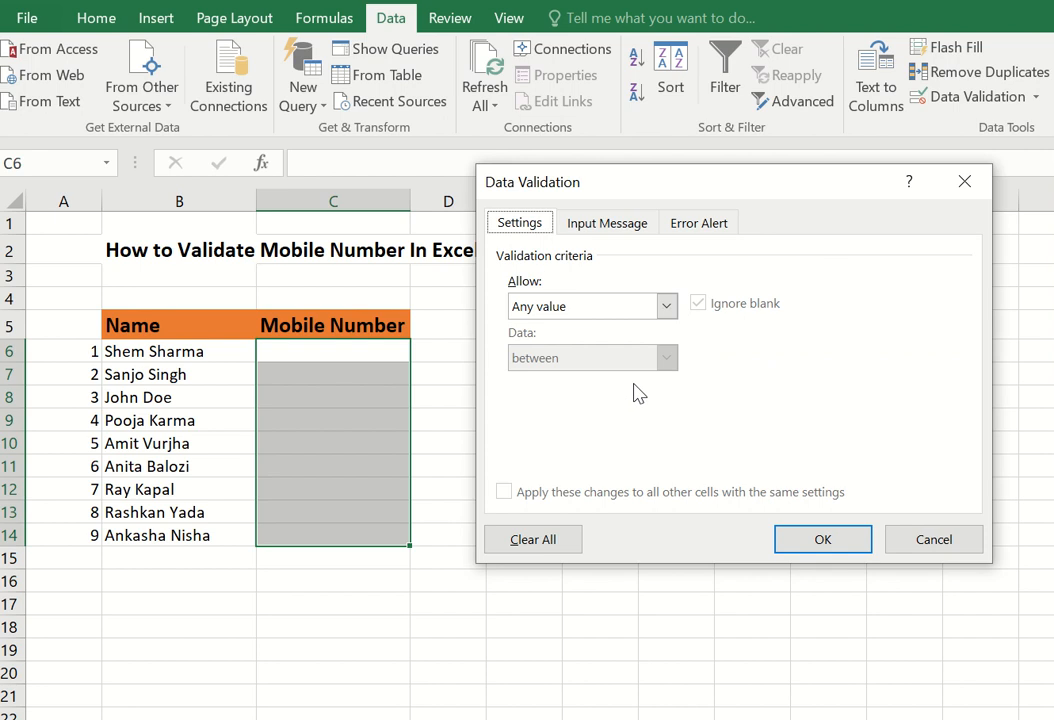
pyautogui.click(667, 307)
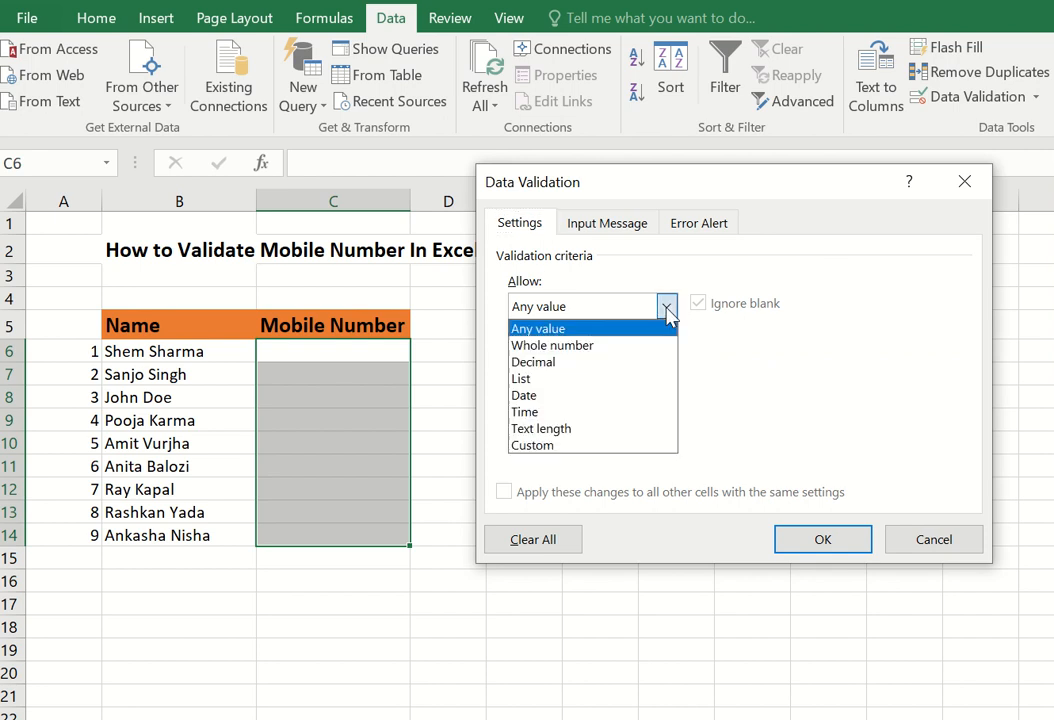
pyautogui.click(667, 307)
pyautogui.click(667, 307)
pyautogui.click(569, 446)
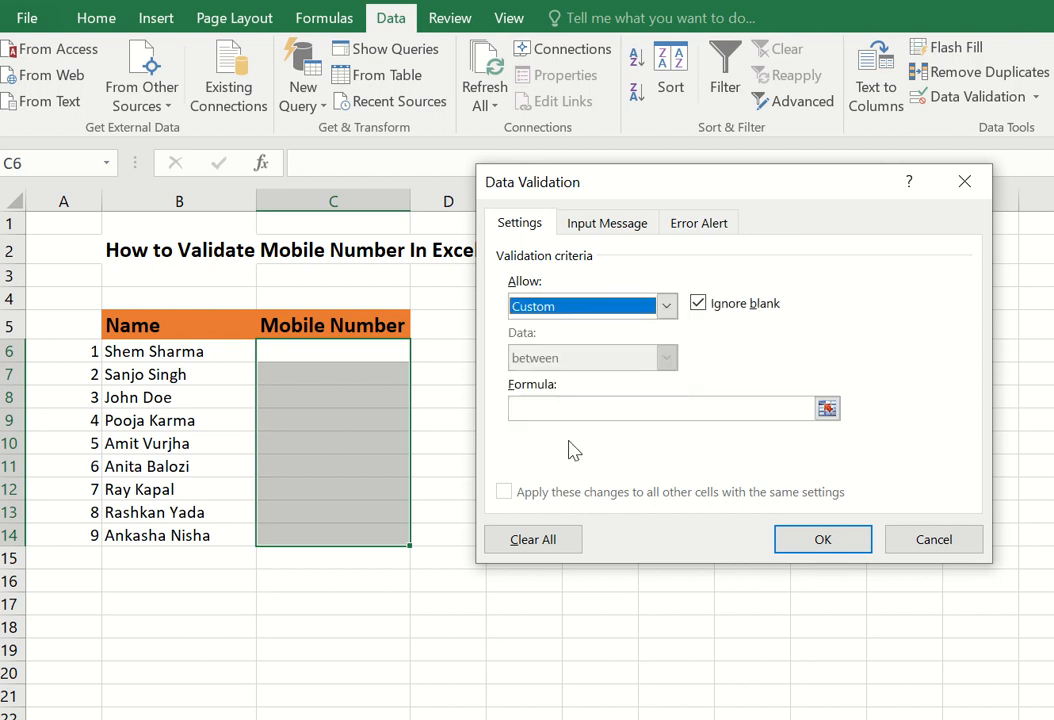
pyautogui.click(582, 407)
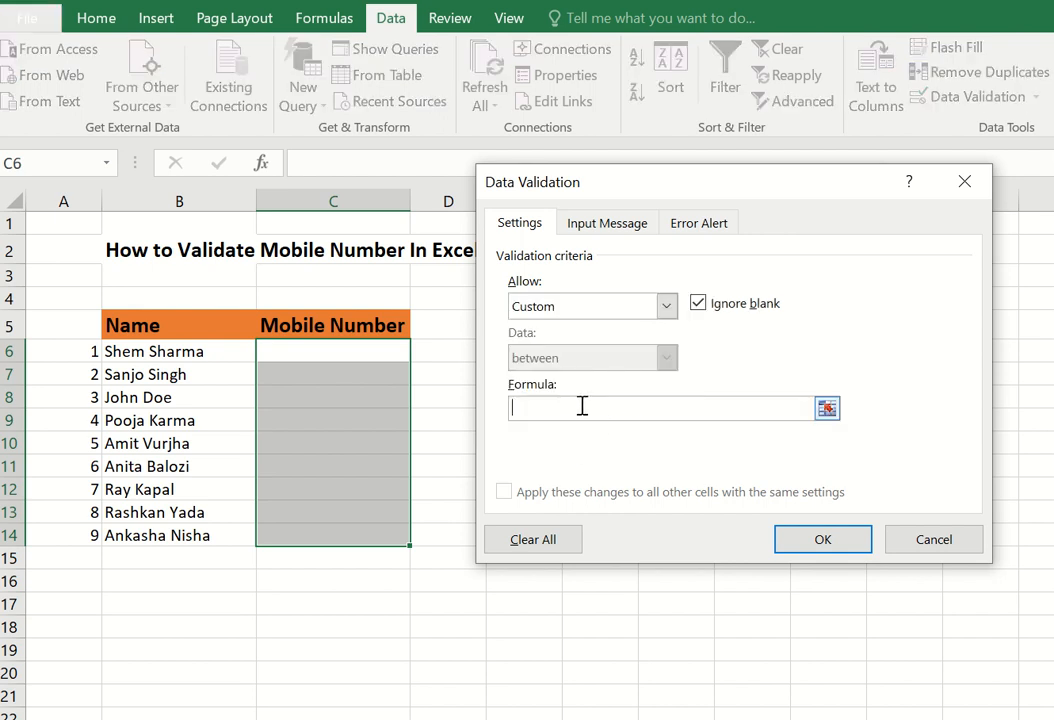
pyautogui.write('=')
pyautogui.write('Len(C6)=10')
pyautogui.click(604, 226)
# - Enter input message title 'Message' and text 'Pls type your Mobile Number'
pyautogui.click(567, 339)
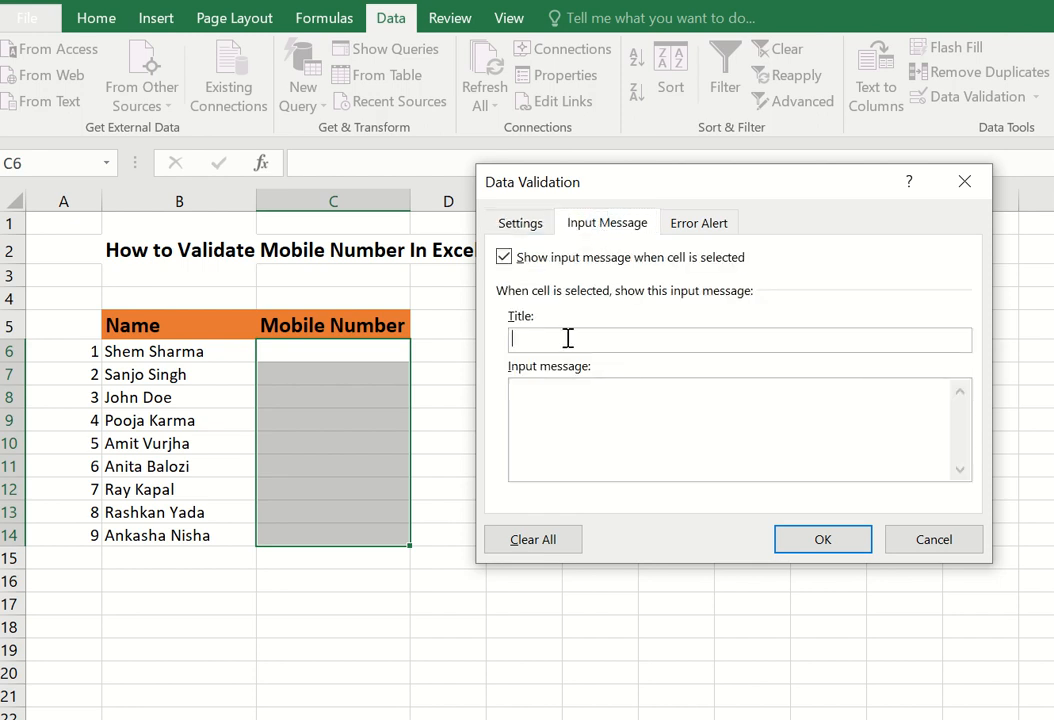
pyautogui.write('M')
pyautogui.write('essage')
pyautogui.write('Pls')
pyautogui.write(' type')
pyautogui.write(' your m')
pyautogui.press('BackSpace')
pyautogui.write('Mobile Number')
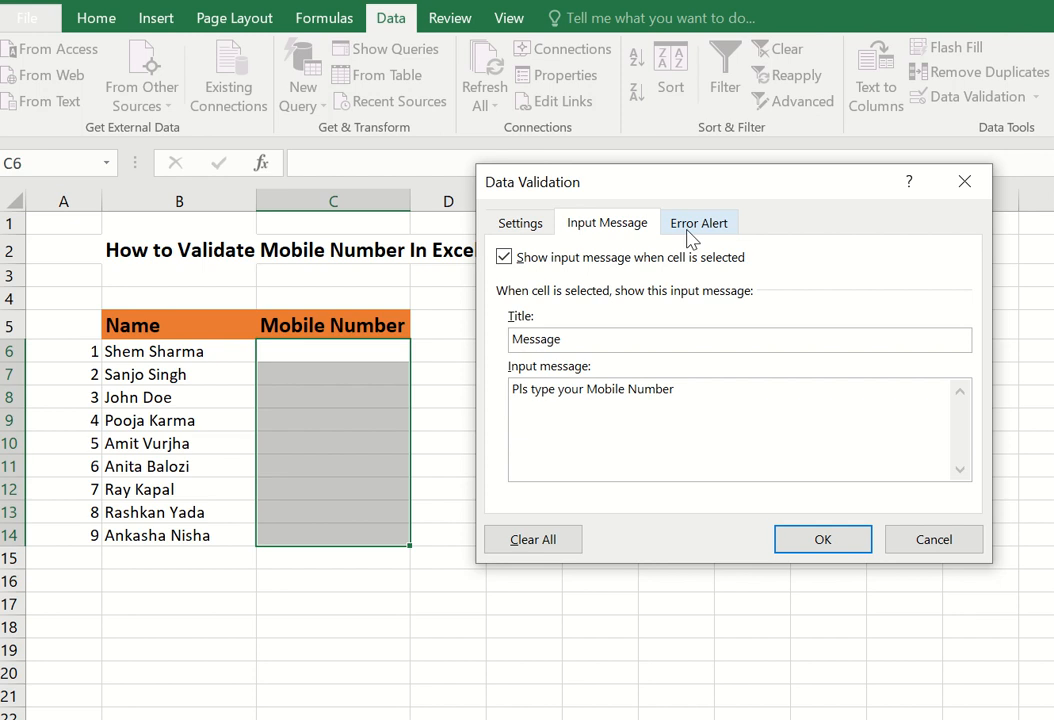
pyautogui.click(692, 226)
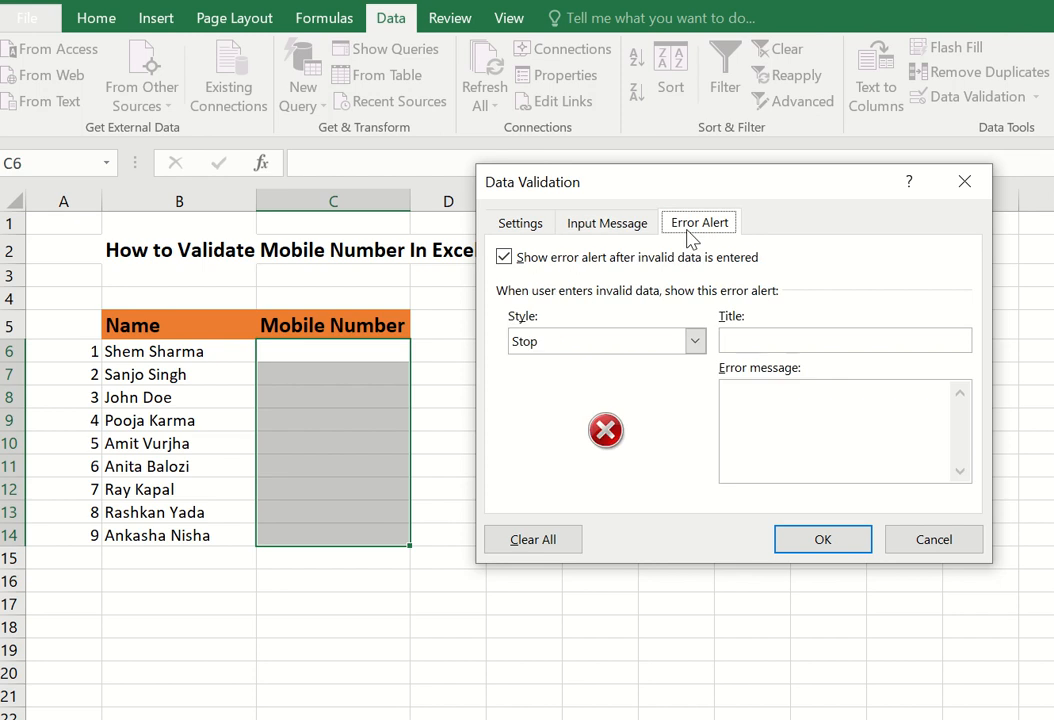
# - Give the Stop alert title 'Warning' and message 'If incomplete Retype your Mobile Number' / 'Thanks', then confirm
pyautogui.click(757, 336)
pyautogui.write('Warning')
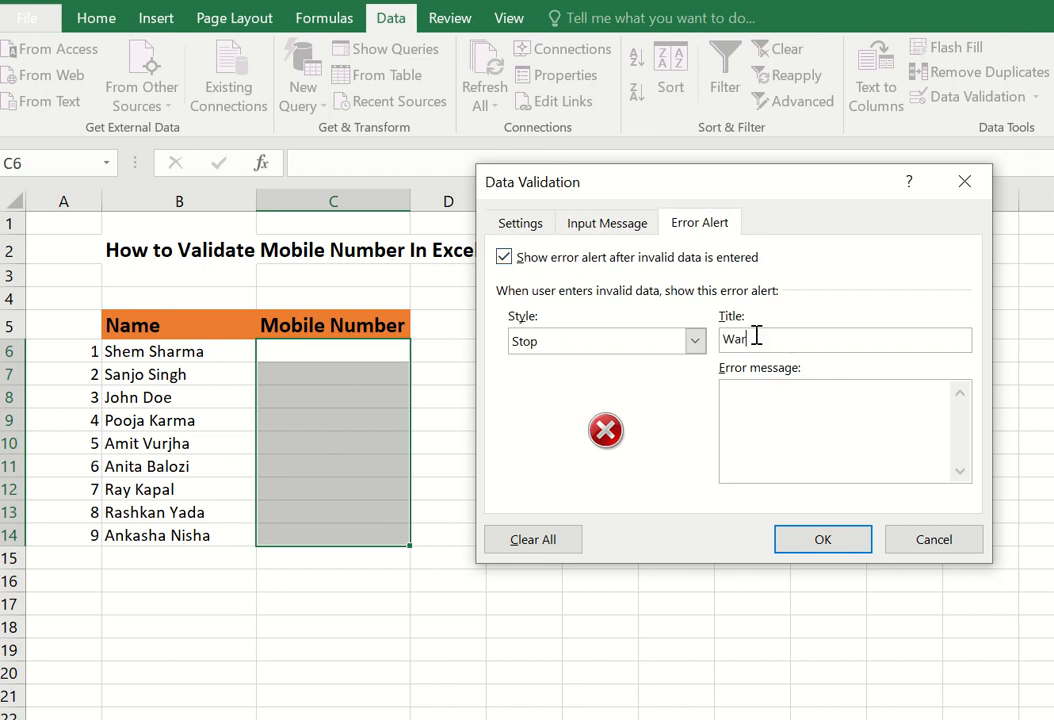
pyautogui.click(767, 412)
pyautogui.write('If not')
pyautogui.press('BackSpace')
pyautogui.press('BackSpace')
pyautogui.press('BackSpace')
pyautogui.write('incomplete Retype your Mo')
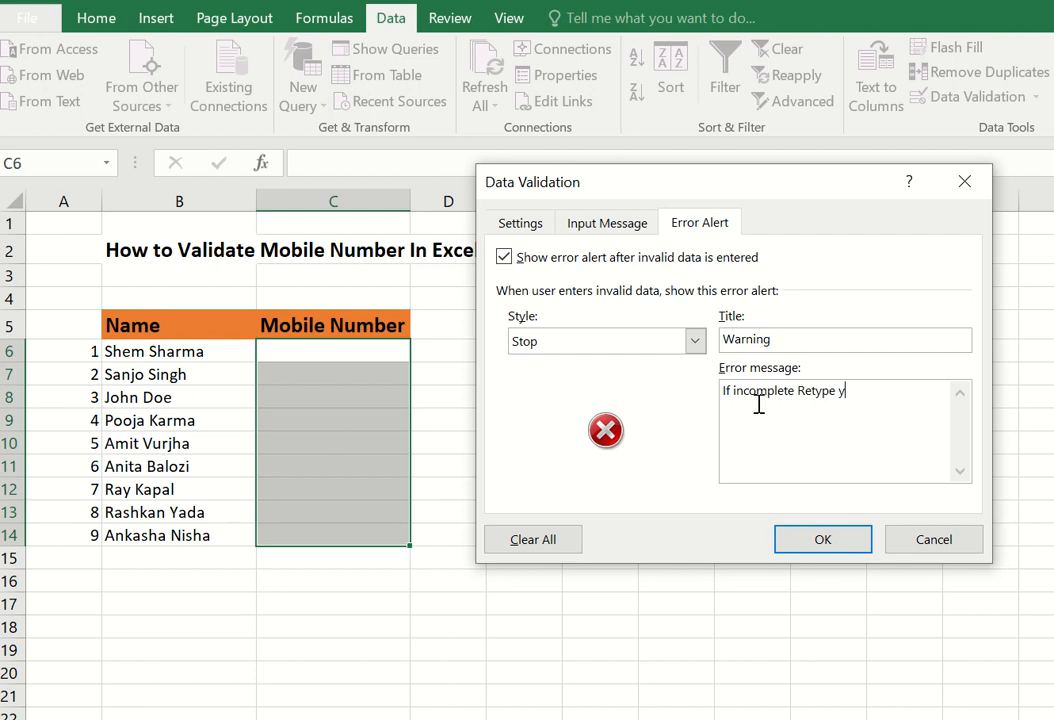
pyautogui.write('bile Number')
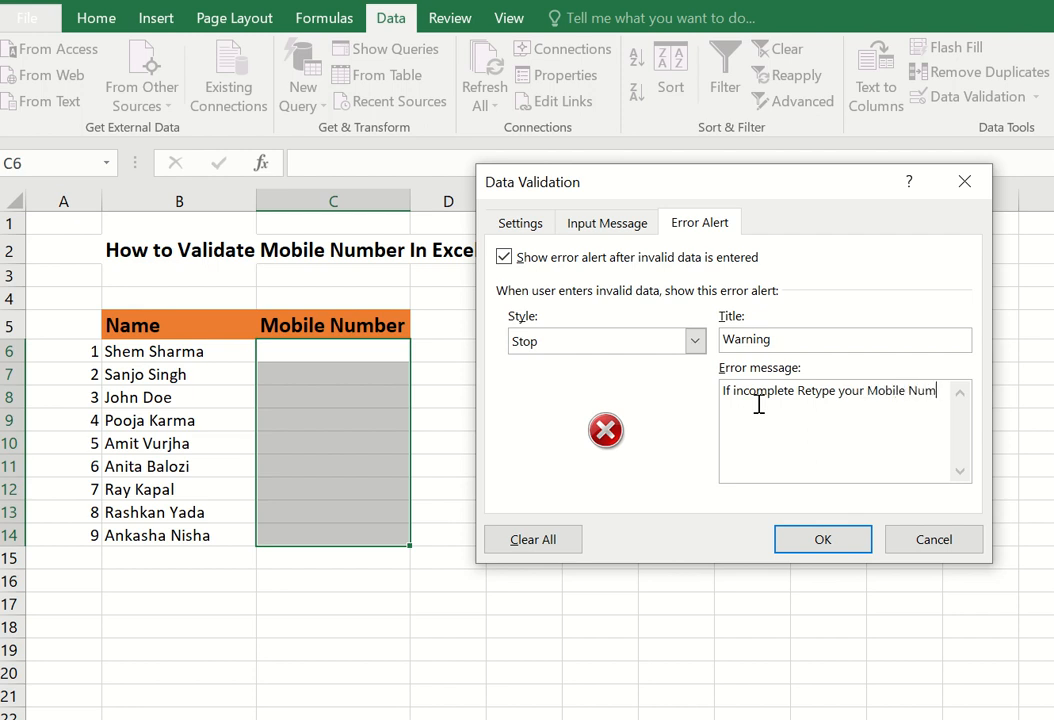
pyautogui.press('BackSpace')
pyautogui.press('Return')
pyautogui.press('Return')
pyautogui.write('Thanks')
pyautogui.click(813, 538)
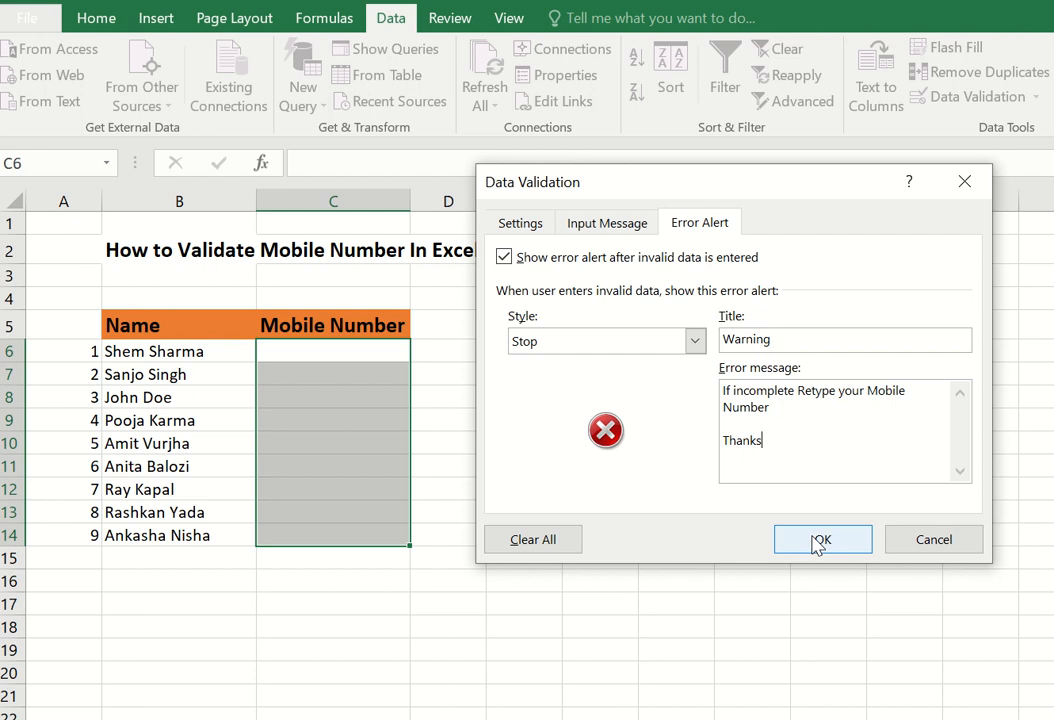
# - Check that the input message appears on C6 and other Mobile Number cells
pyautogui.click(304, 351)
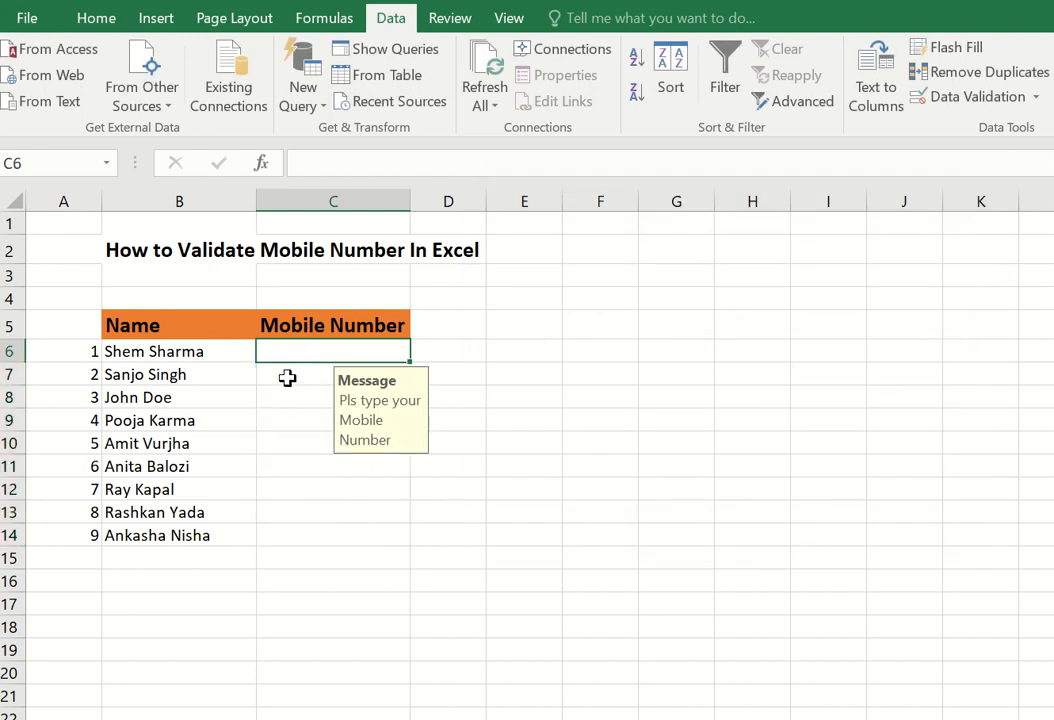
pyautogui.click(286, 377)
pyautogui.click(283, 421)
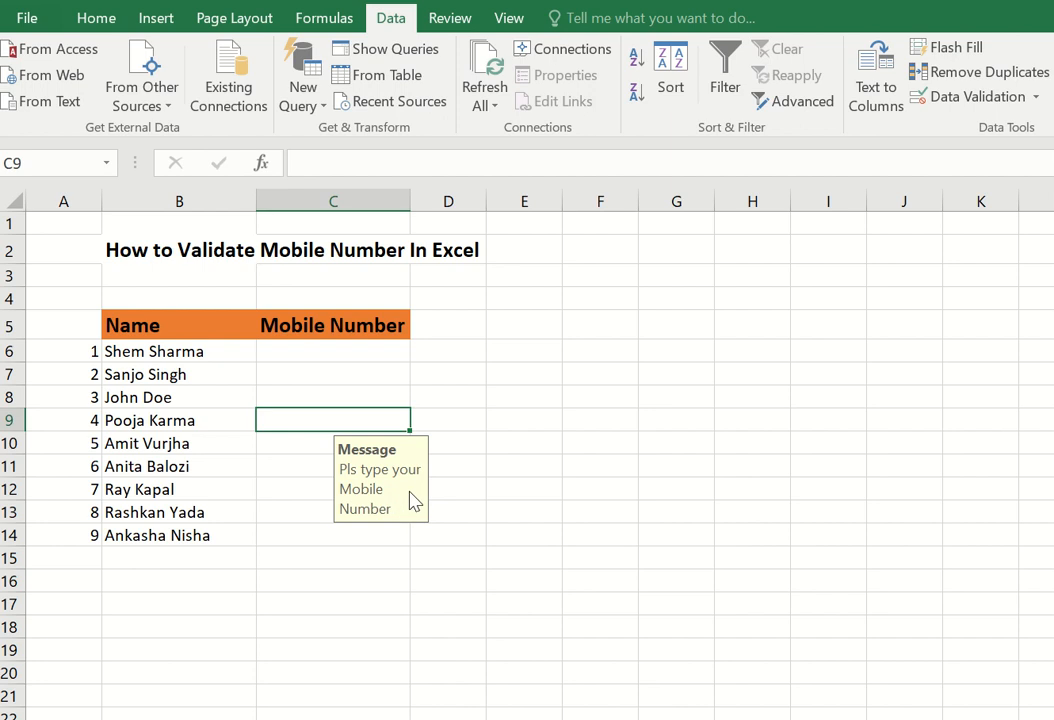
# - Enter the seven-digit number 3474234 in C6 to trigger the Warning alert
pyautogui.click(313, 347)
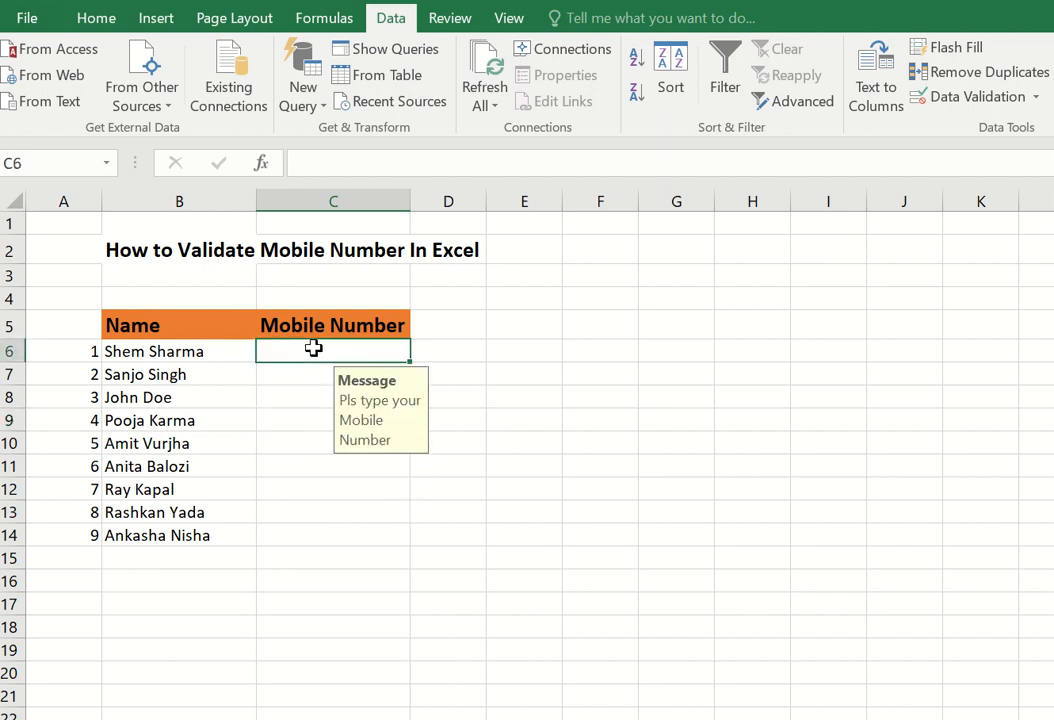
pyautogui.write('34742347')
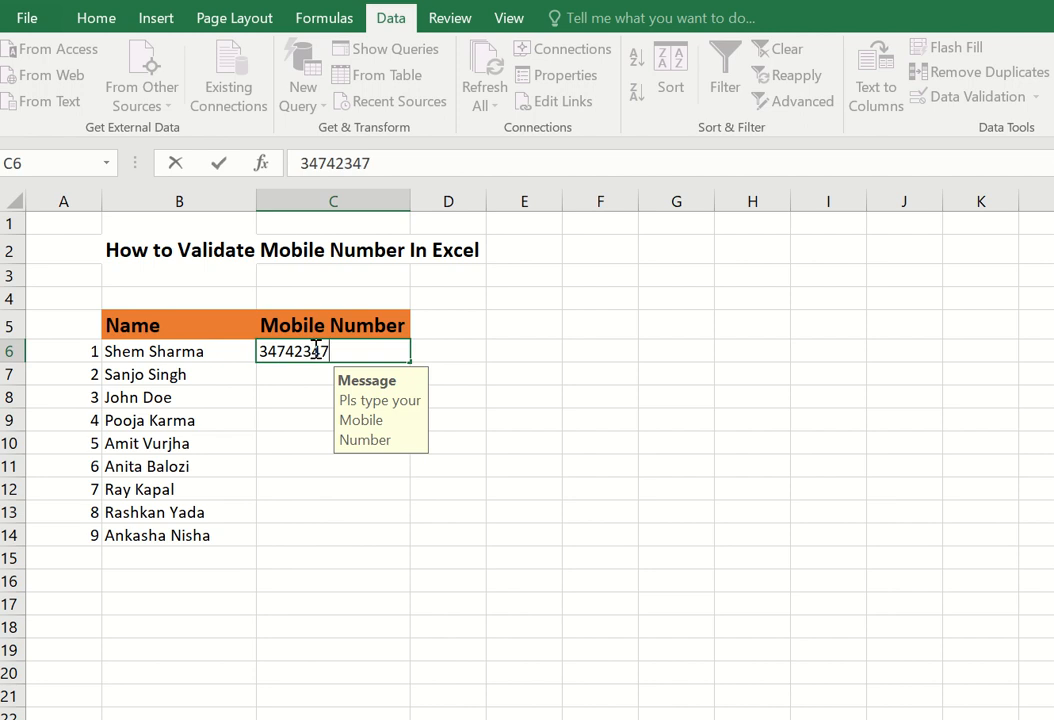
pyautogui.press('BackSpace')
pyautogui.press('Return')
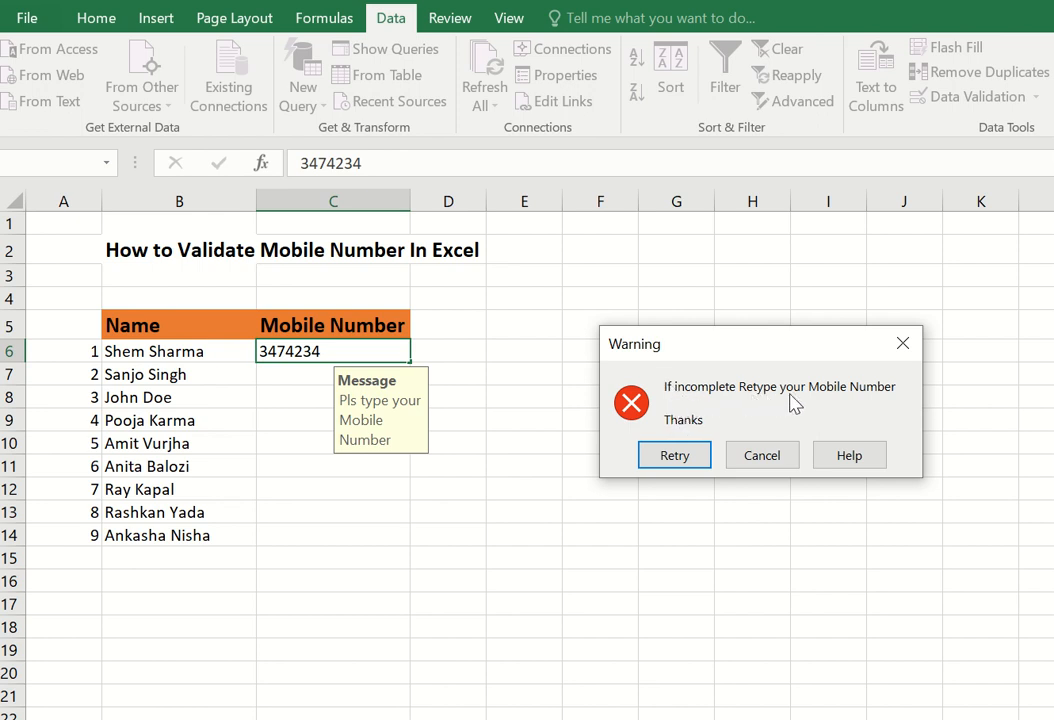
# - Retry and lengthen C6's number by inserting 6347, which is rejected again
pyautogui.click(675, 455)
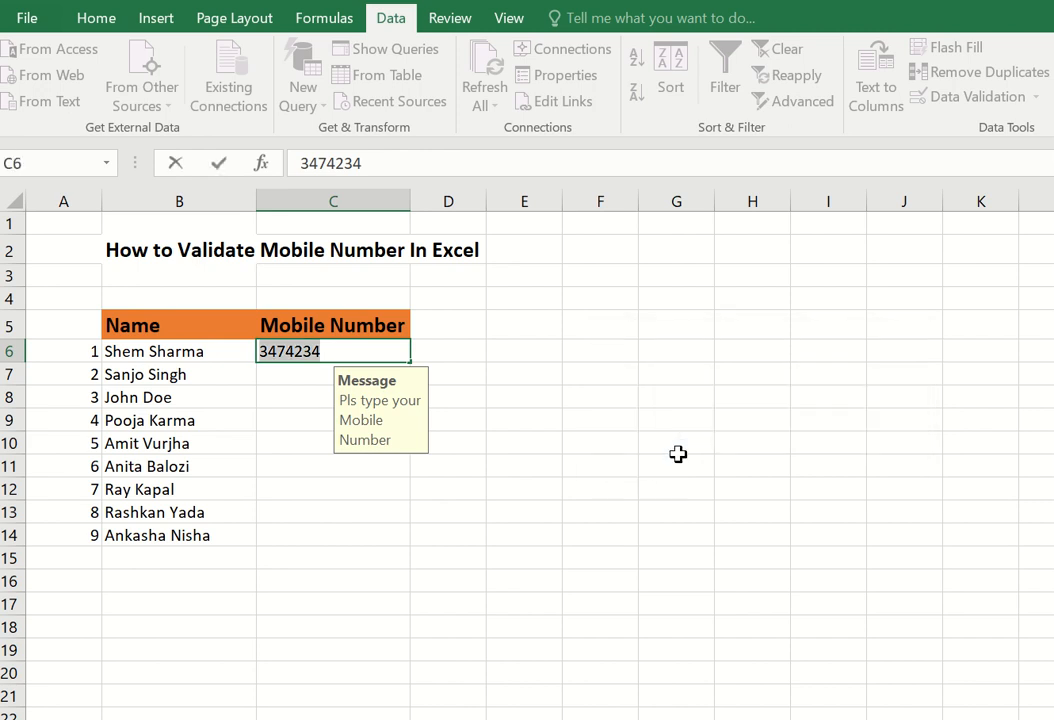
pyautogui.click(352, 359)
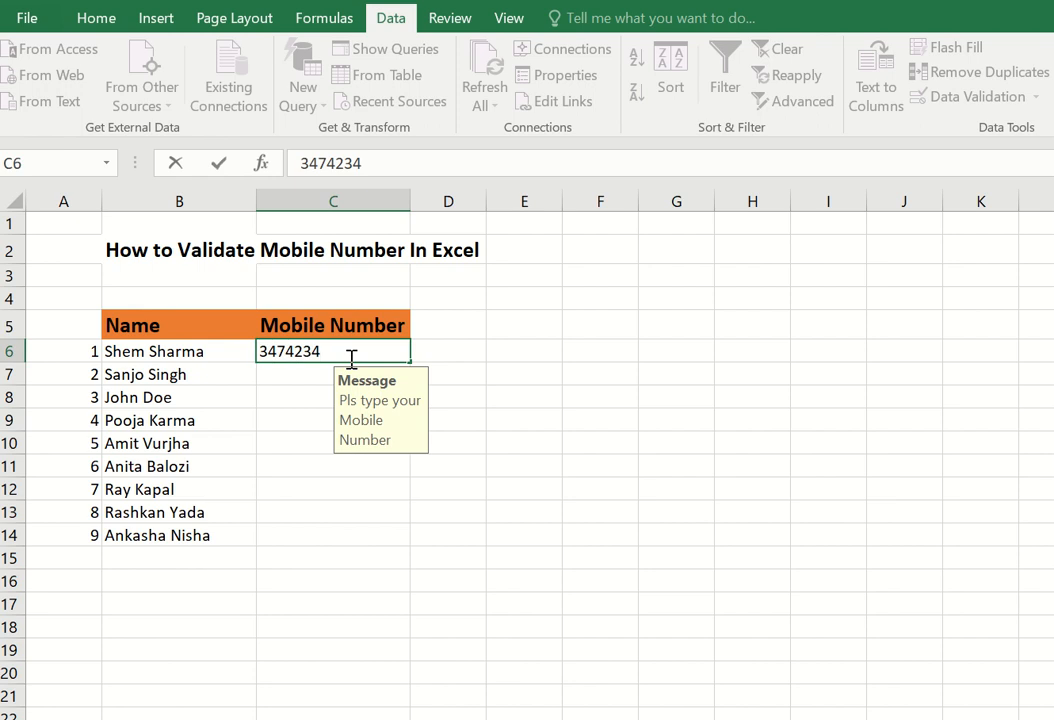
pyautogui.write('6347')
pyautogui.press('Return')
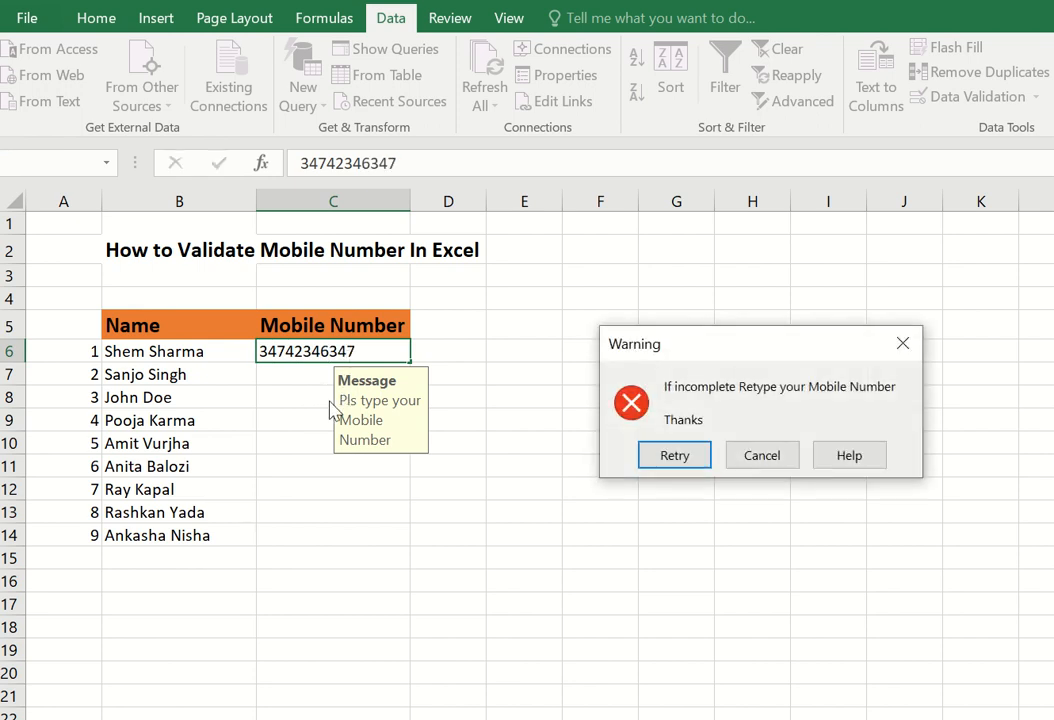
# - Trim C6's number digit by digit, retrying after each wrong-length rejection
pyautogui.click(672, 456)
pyautogui.click(381, 353)
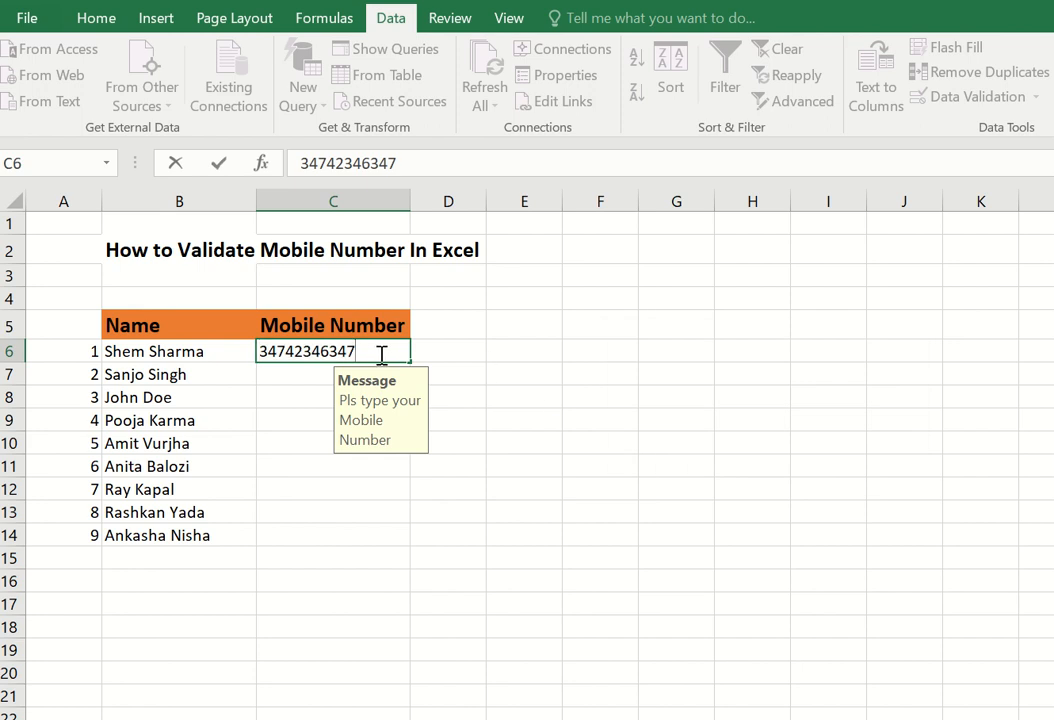
pyautogui.press('BackSpace')
pyautogui.press('BackSpace')
pyautogui.click(313, 459)
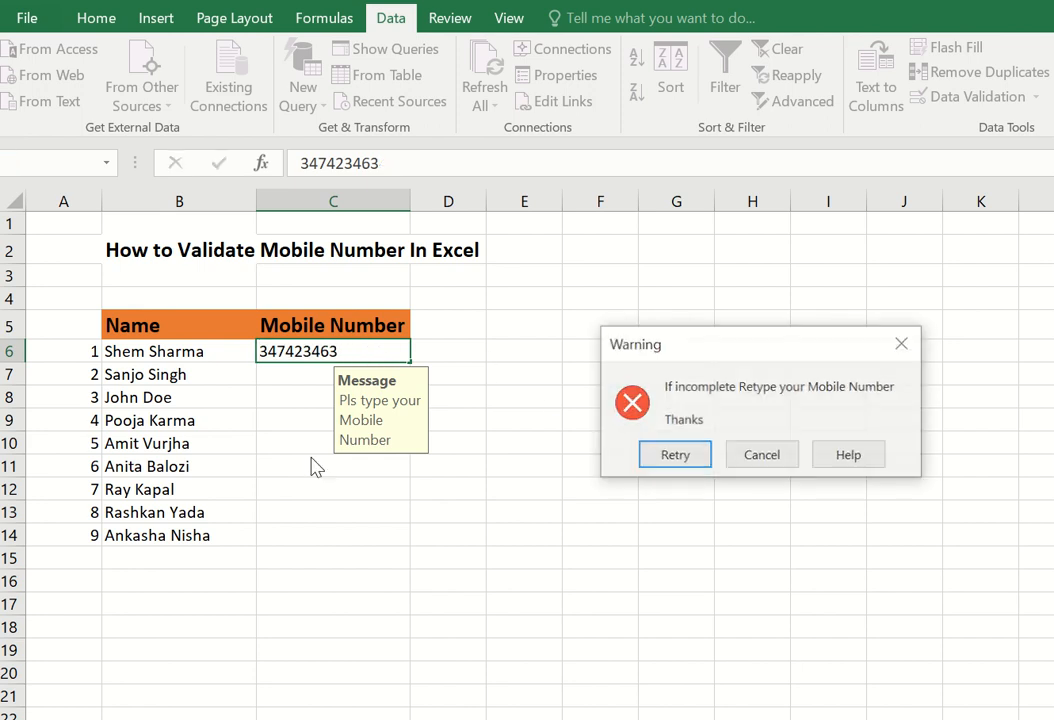
pyautogui.click(701, 455)
pyautogui.click(372, 352)
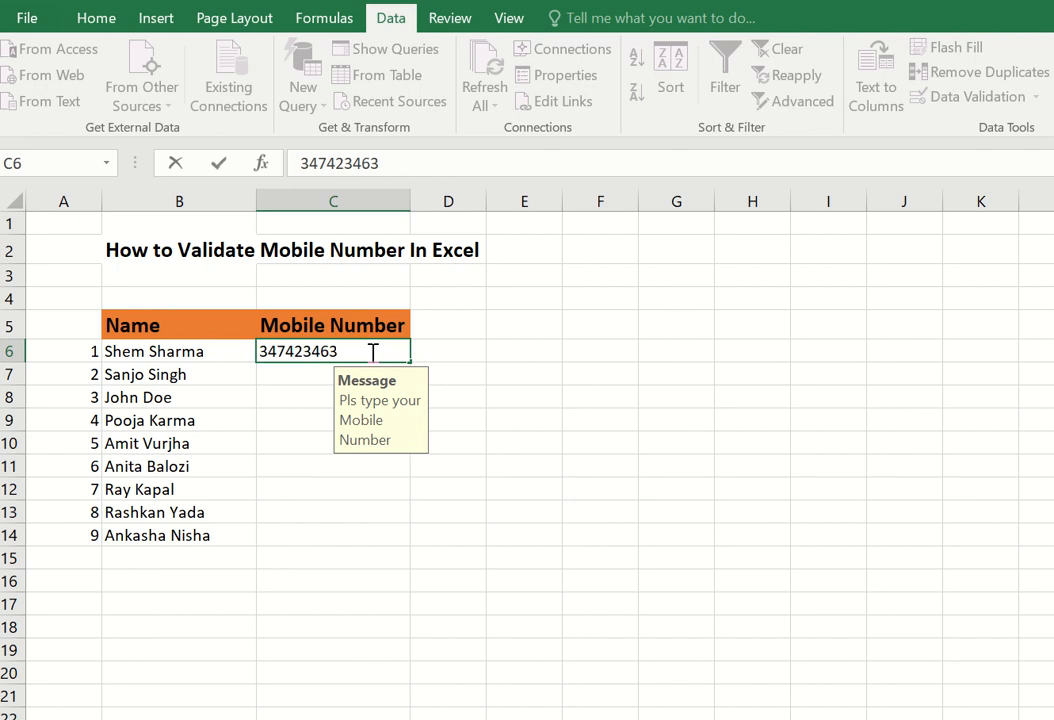
pyautogui.press('BackSpace')
pyautogui.click(326, 490)
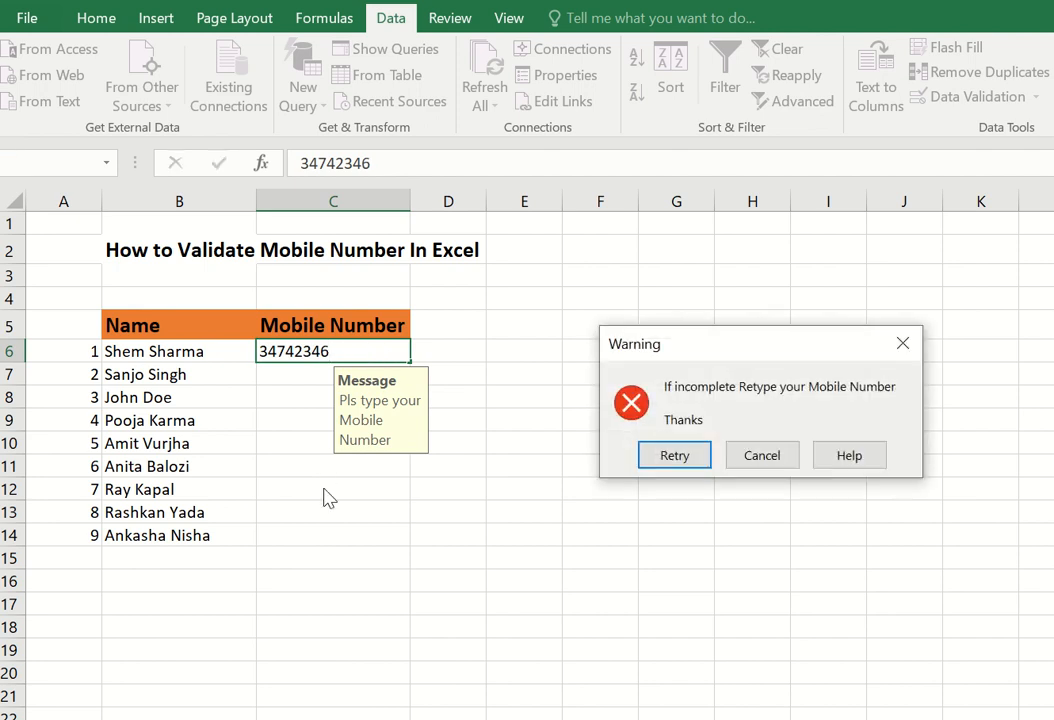
pyautogui.click(674, 455)
pyautogui.click(352, 353)
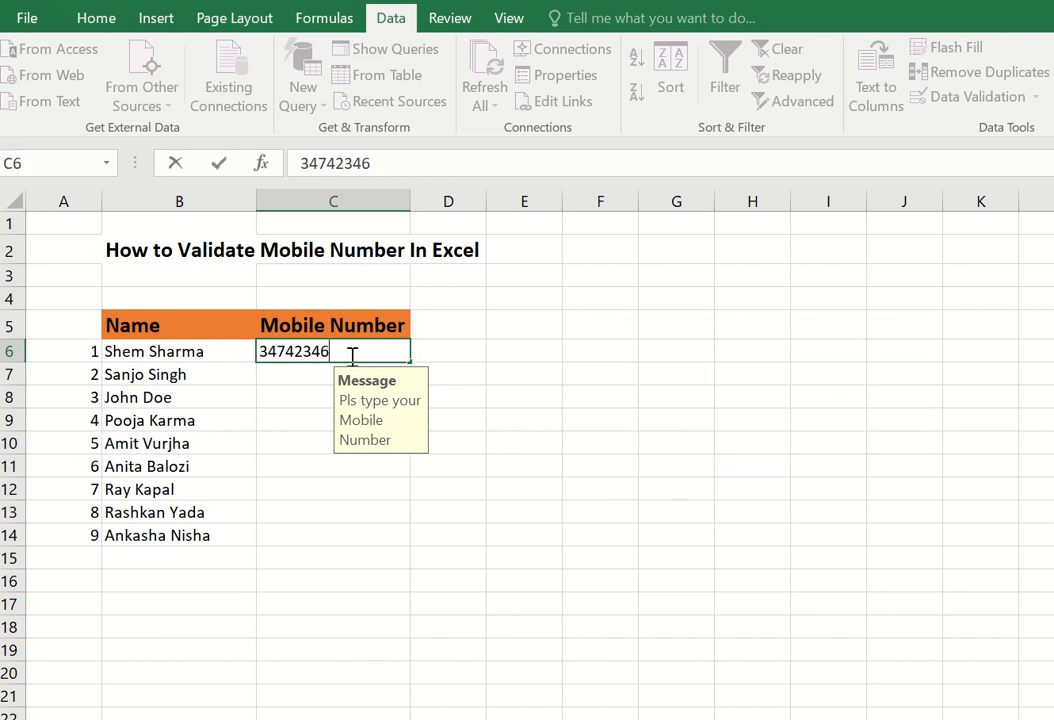
pyautogui.press('BackSpace')
pyautogui.click(316, 468)
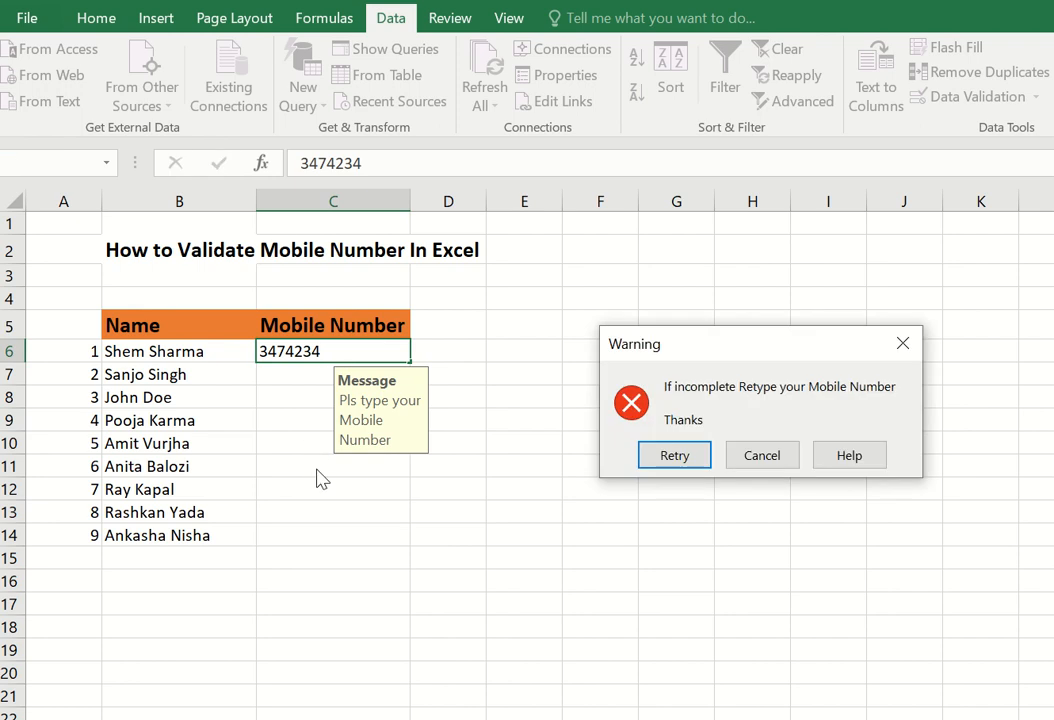
# - Retry once more and erase C6's entry completely
pyautogui.click(670, 458)
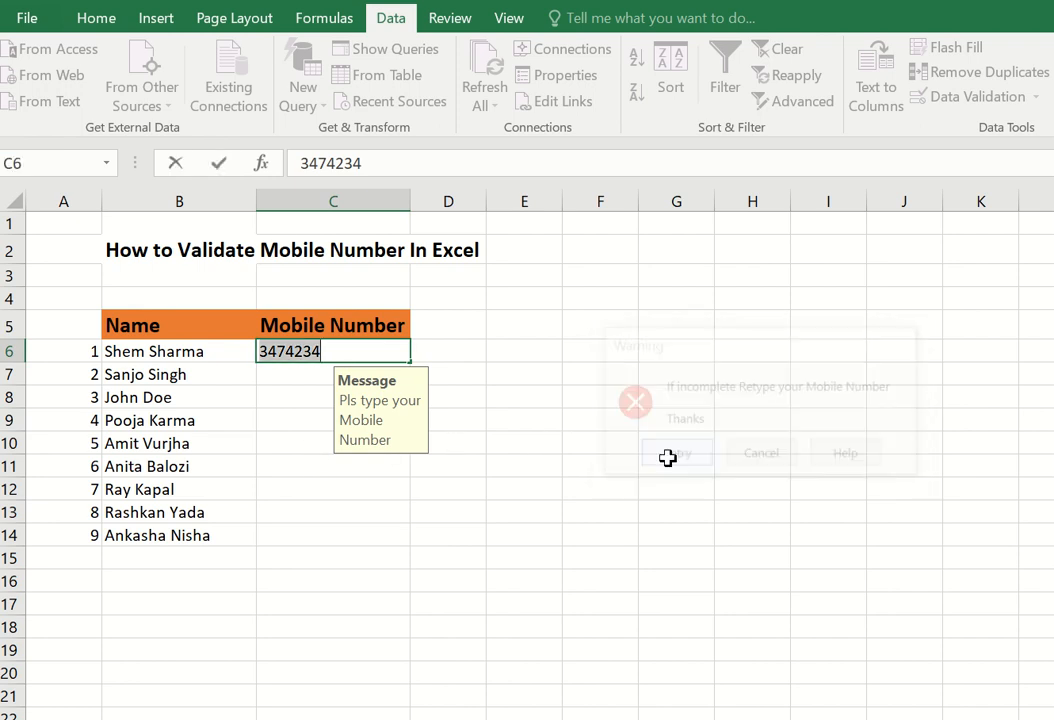
pyautogui.click(285, 351)
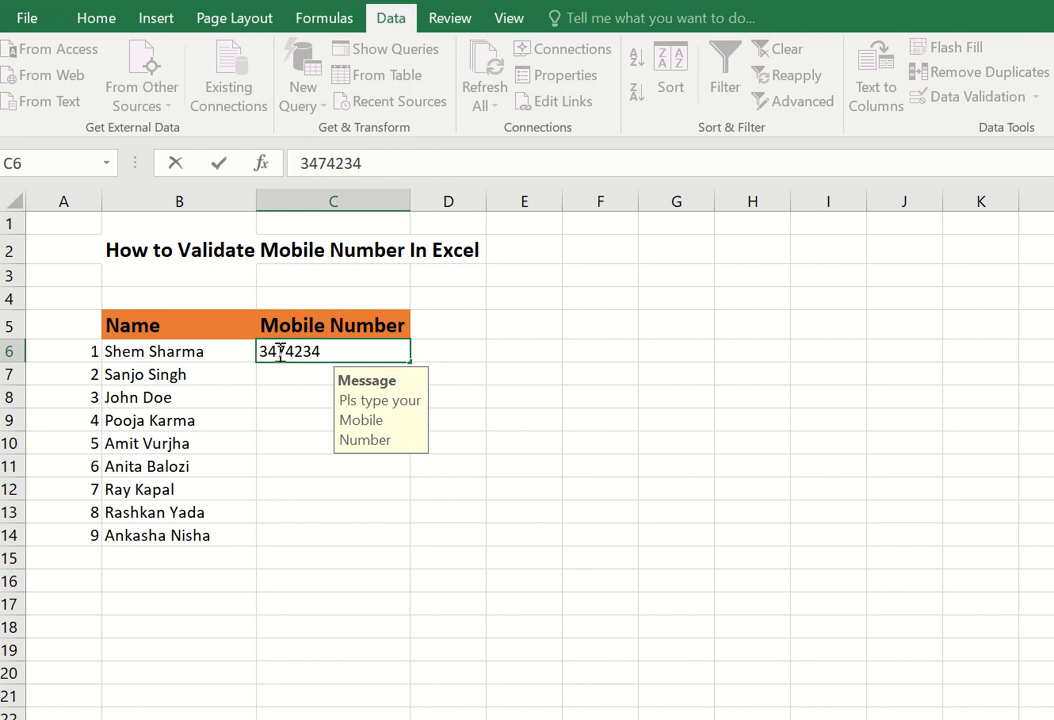
pyautogui.press('BackSpace')
pyautogui.press('BackSpace')
pyautogui.press('BackSpace')
pyautogui.press('BackSpace')
pyautogui.press('BackSpace')
pyautogui.press('BackSpace')
pyautogui.press('BackSpace')
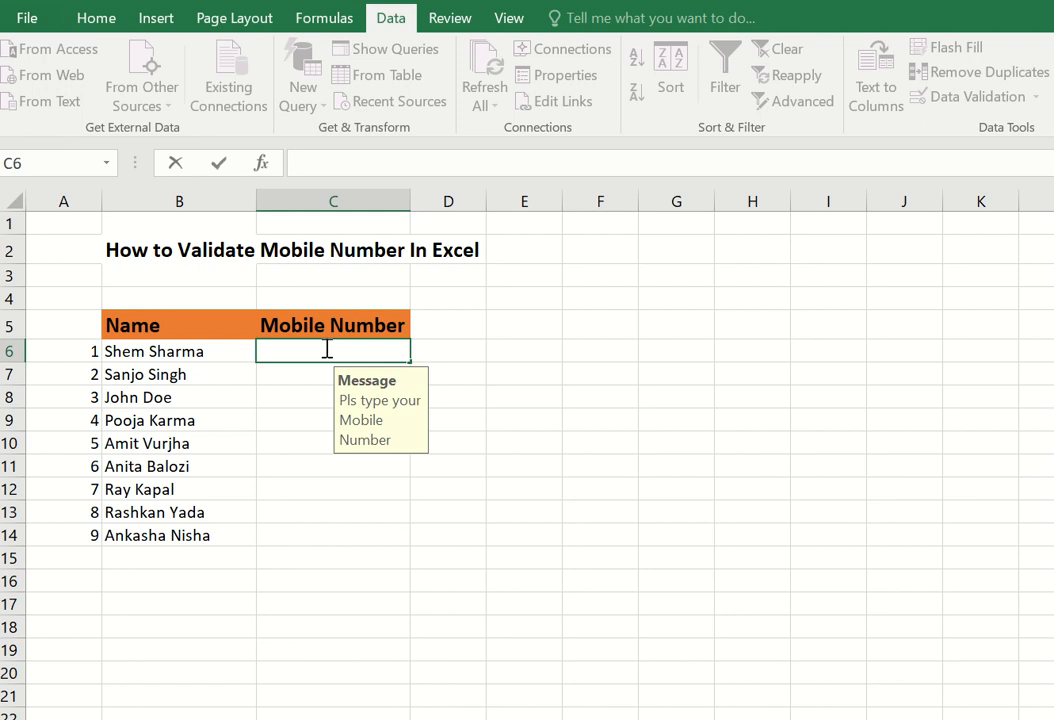
pyautogui.write('07')
pyautogui.write('164')
pyautogui.write('7')
pyautogui.press('BackSpace')
pyautogui.press('BackSpace')
pyautogui.press('BackSpace')
pyautogui.press('BackSpace')
pyautogui.press('BackSpace')
pyautogui.press('BackSpace')
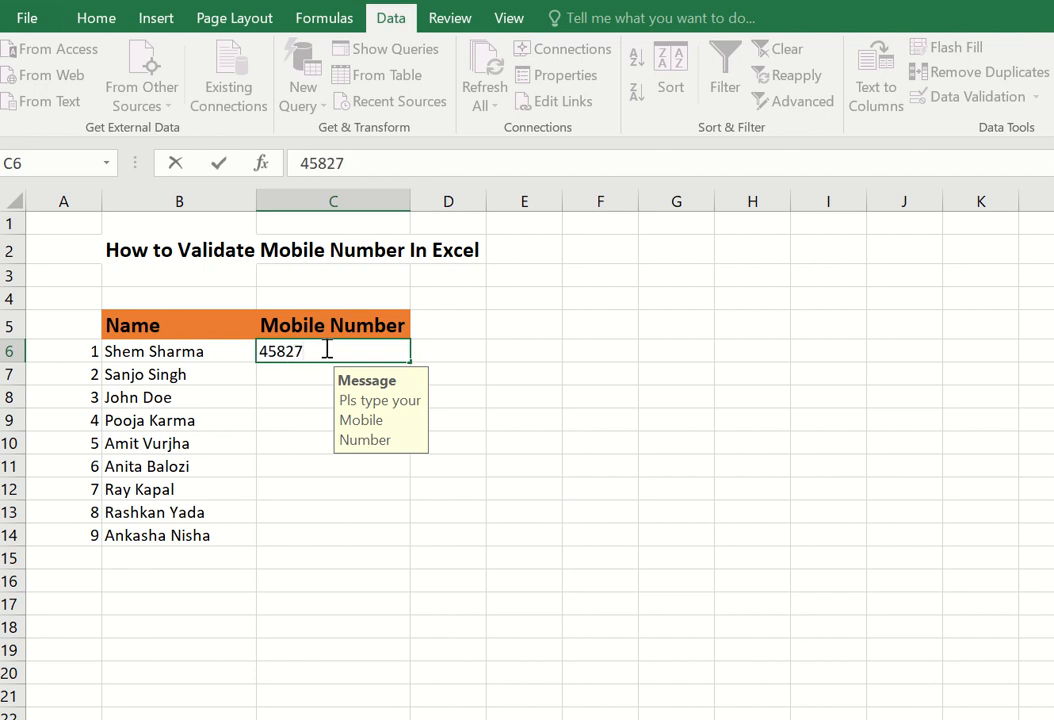
pyautogui.click(301, 419)
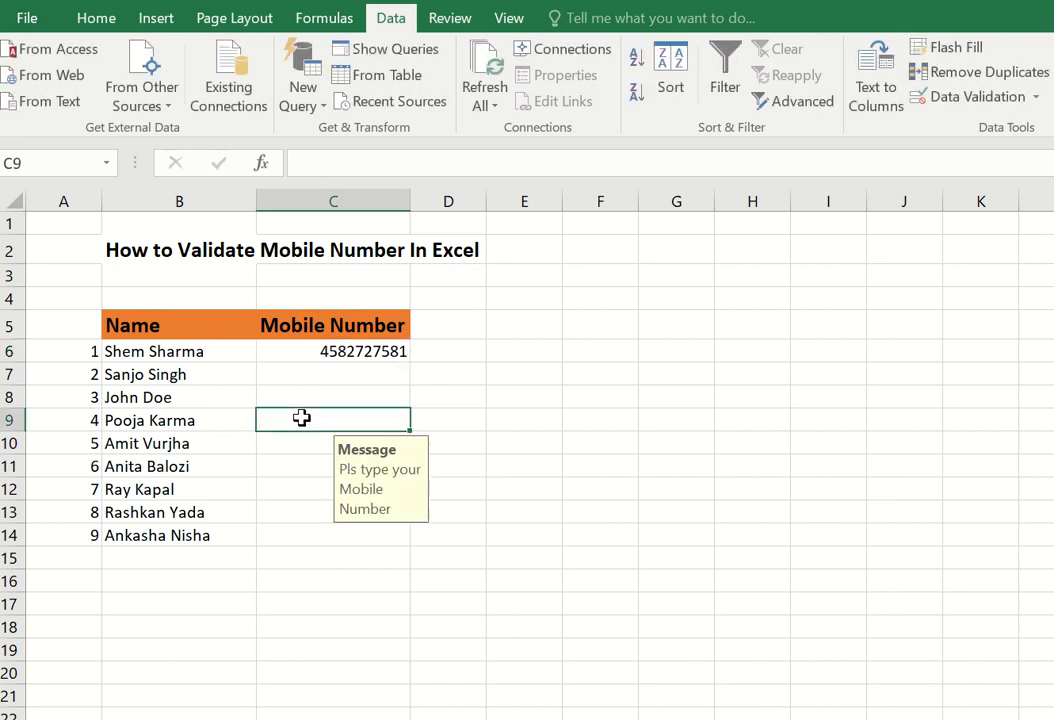
pyautogui.click(368, 352)
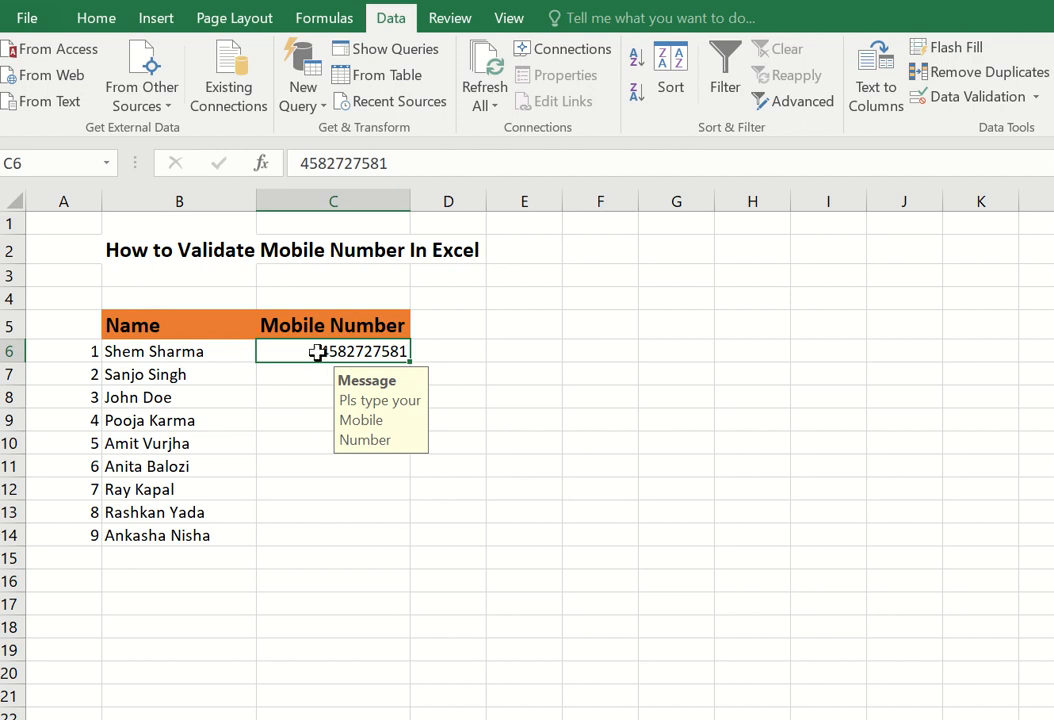
pyautogui.doubleClick(411, 362)
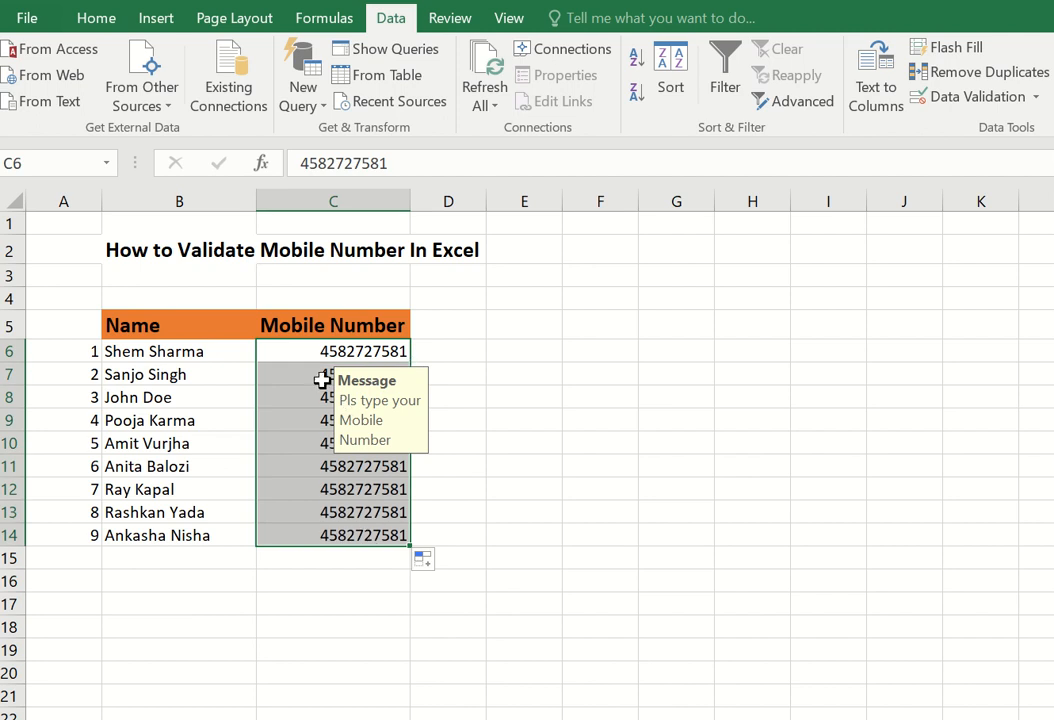
pyautogui.click(346, 358)
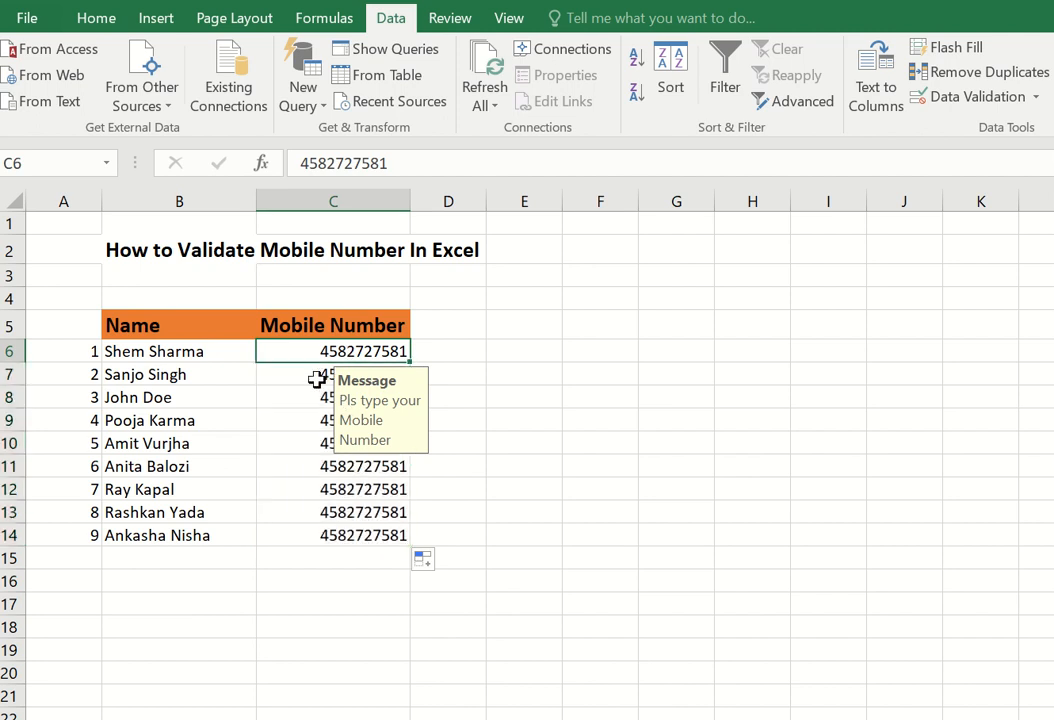
pyautogui.click(317, 378)
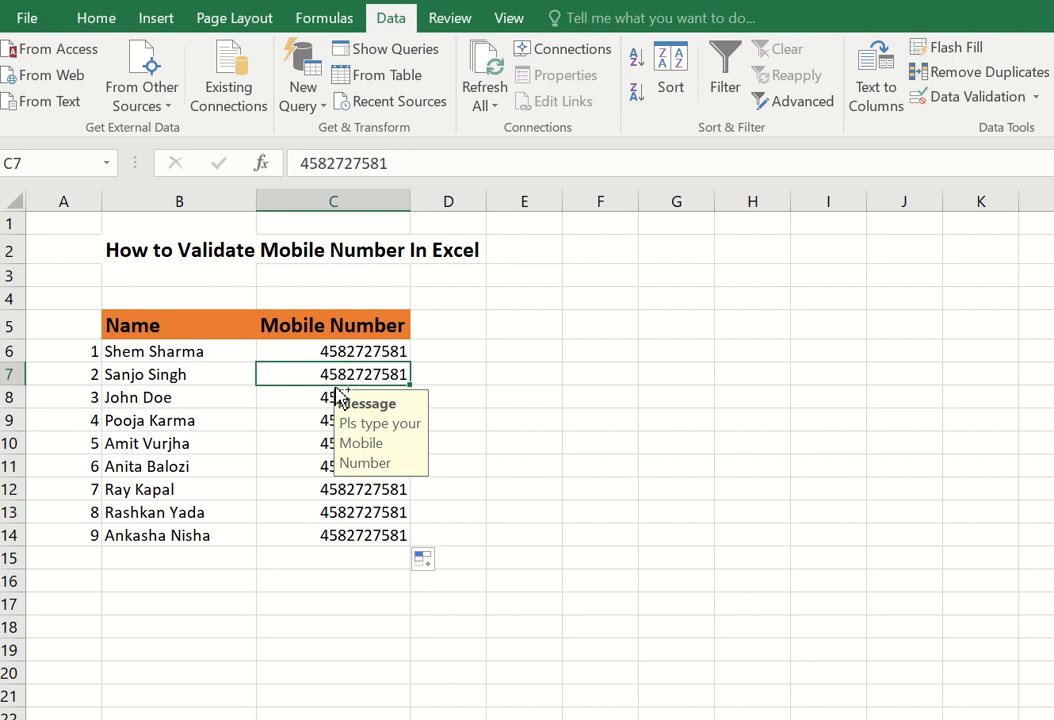
pyautogui.hotkey('ctrl', 'z')
pyautogui.click(311, 373)
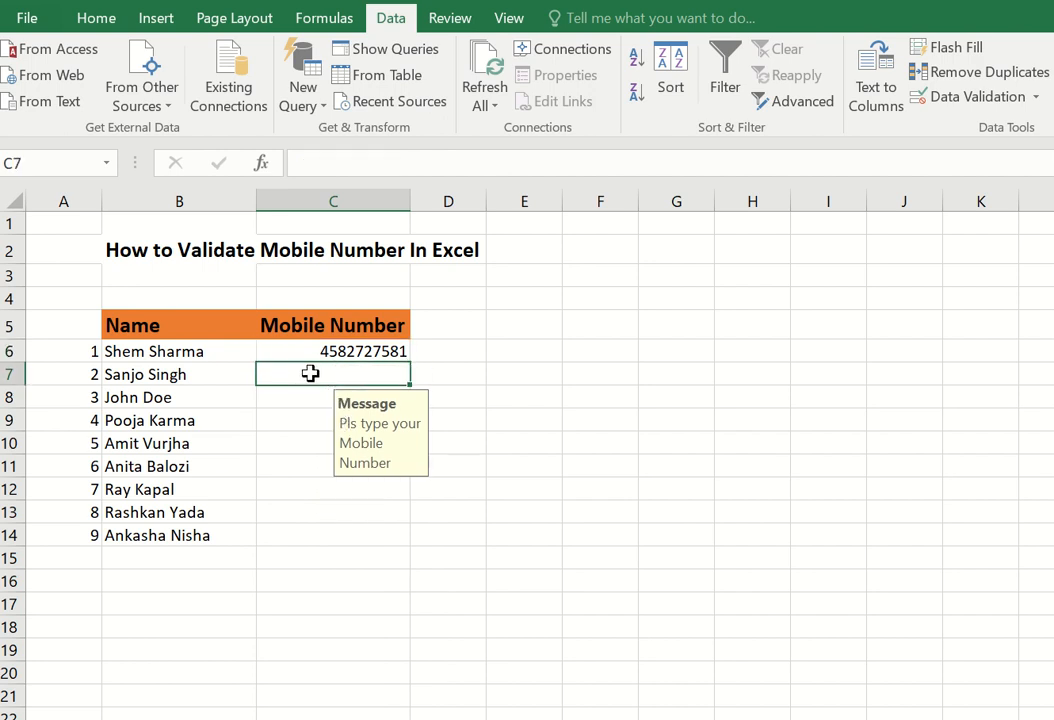
# - Type 3436724 in C7 and commit it to test the Stop warning
pyautogui.write('3436724')
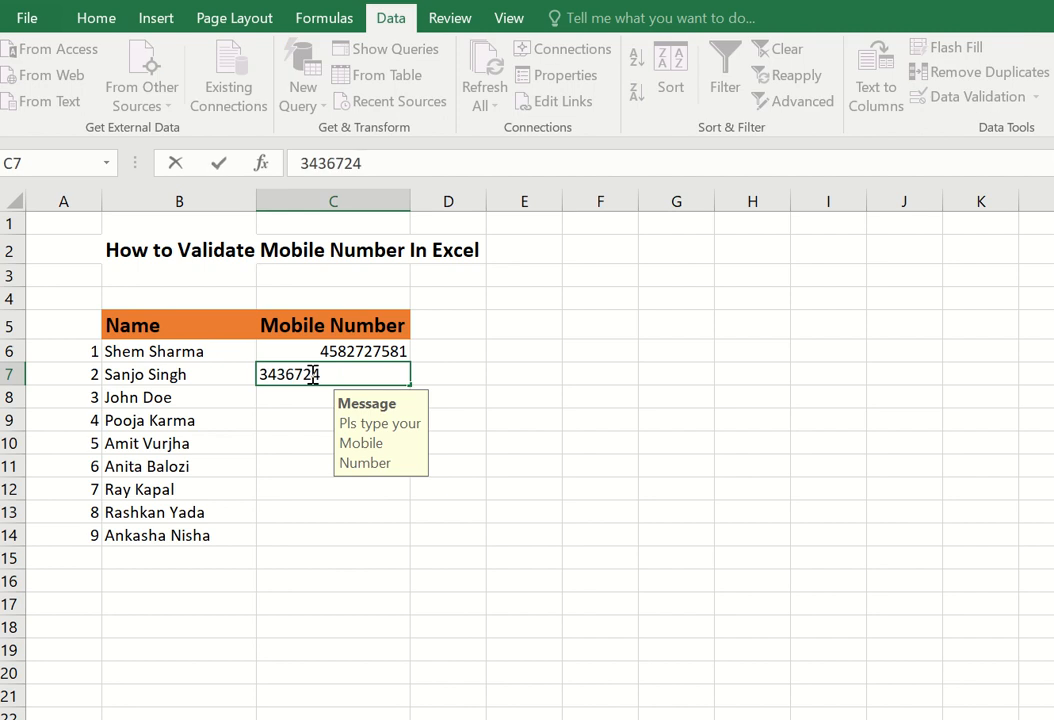
pyautogui.click(307, 421)
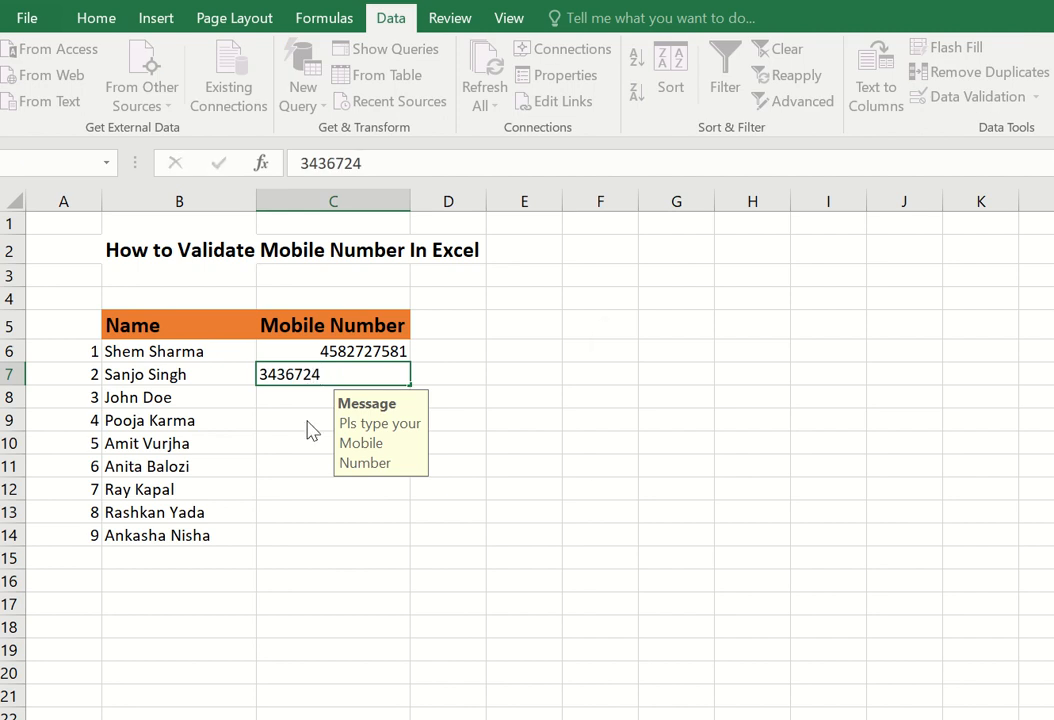